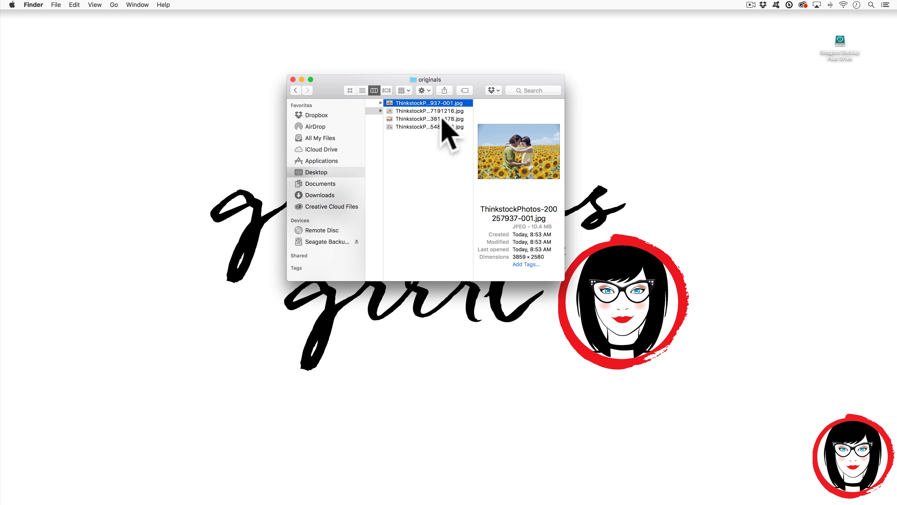
Preview the original JPEG photos one after another in the originals folder.
key(Down)
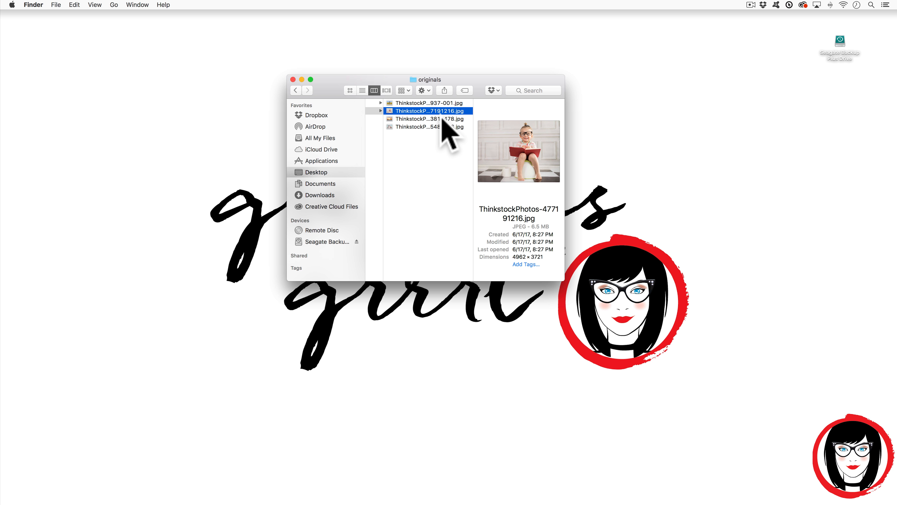
key(Down)
key(Up)
key(Up)
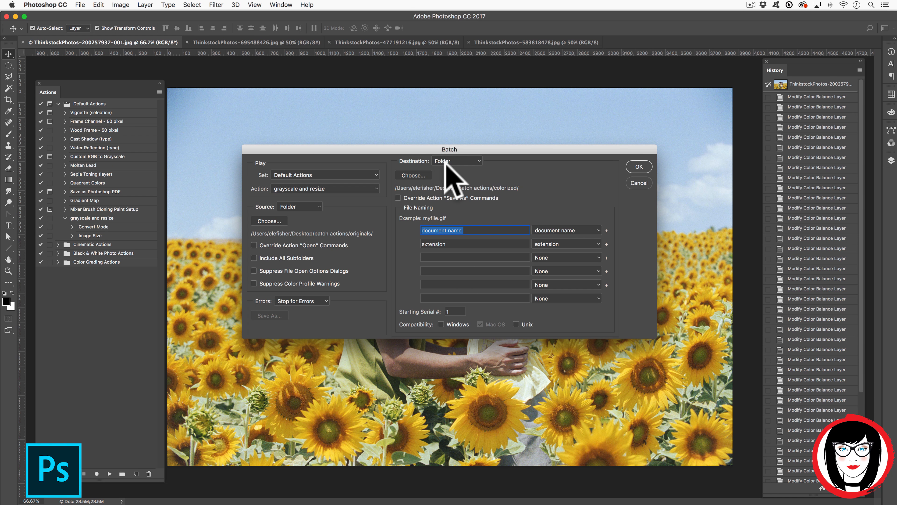
Choose the originals folder as the source folder for the batch.
click(413, 175)
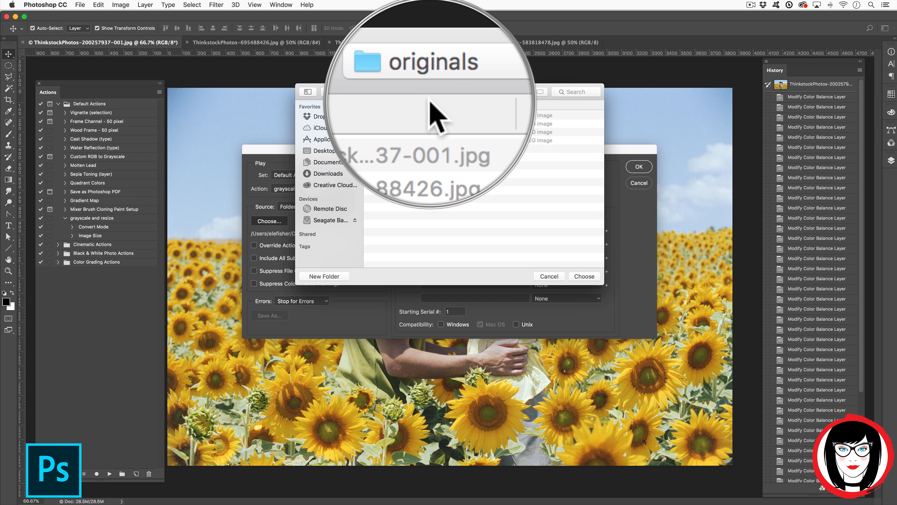
click(586, 276)
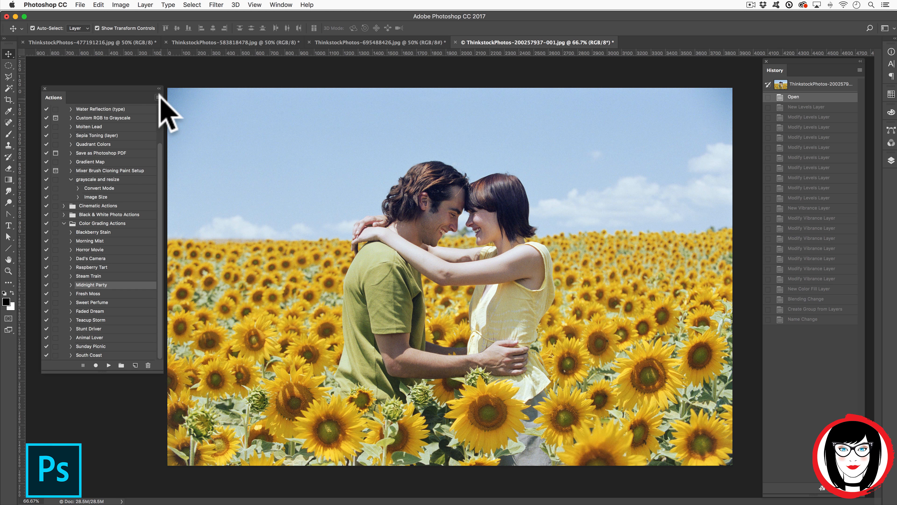
Look through the Cinematic, Black & White Photo and Color Grading action sets, leaving Cinematic Actions collapsed.
click(158, 97)
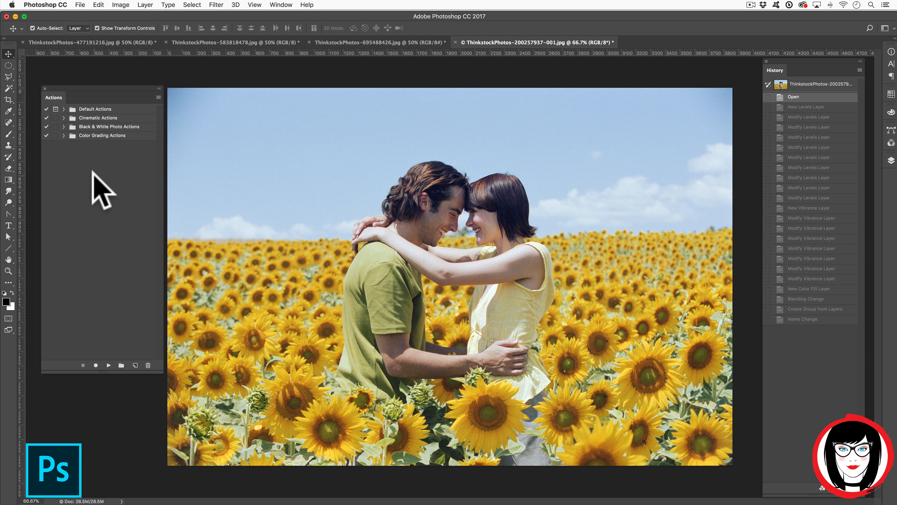
click(64, 135)
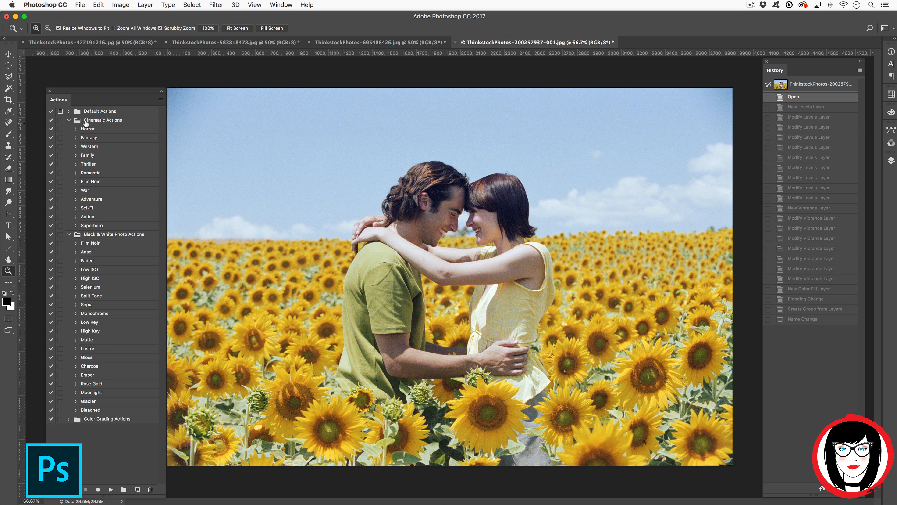
click(69, 120)
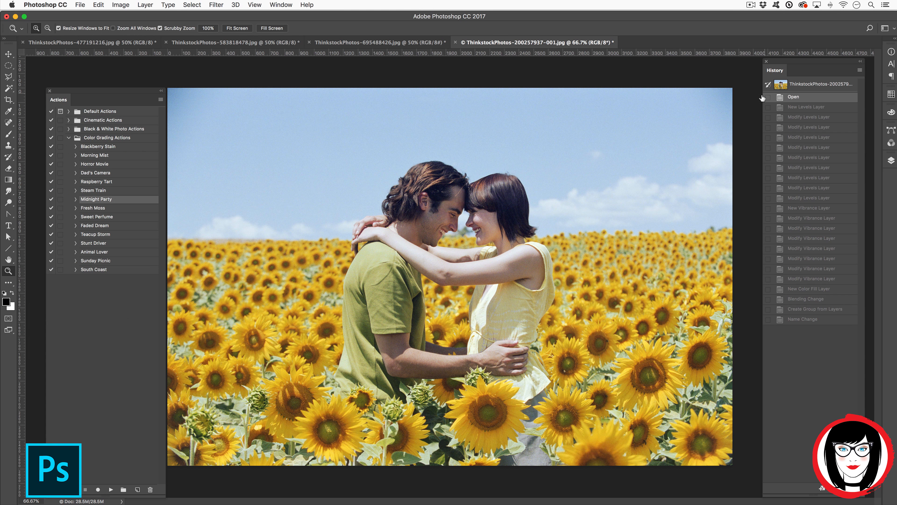
Play the Midnight Party action on each of the four open photos and return to the sunset silhouette photo.
click(111, 489)
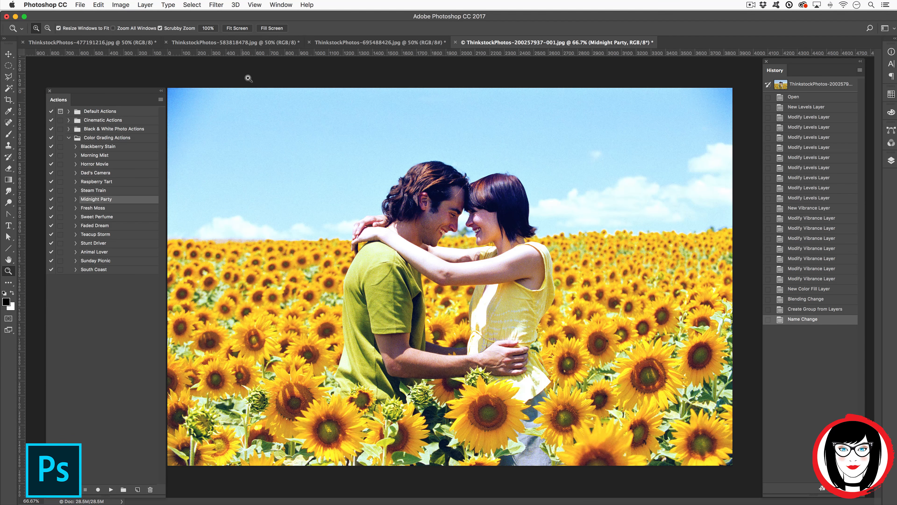
click(338, 42)
click(109, 489)
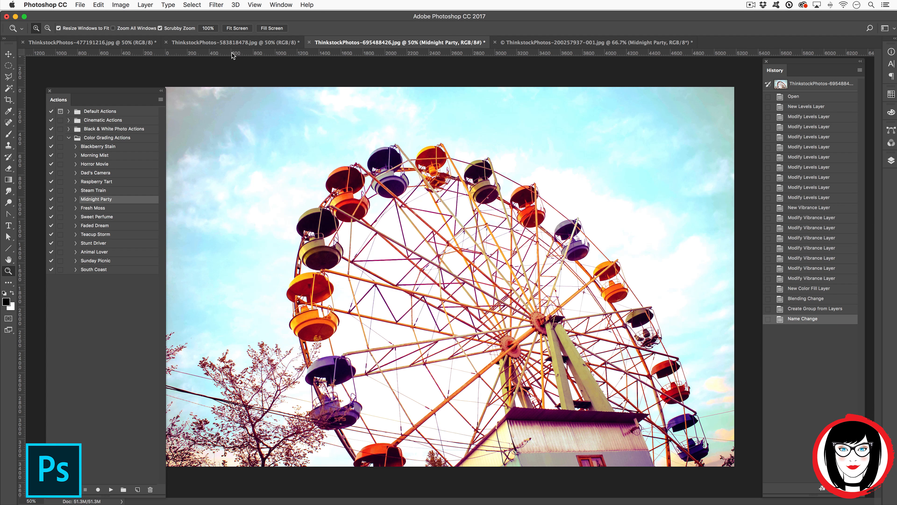
click(233, 42)
click(110, 489)
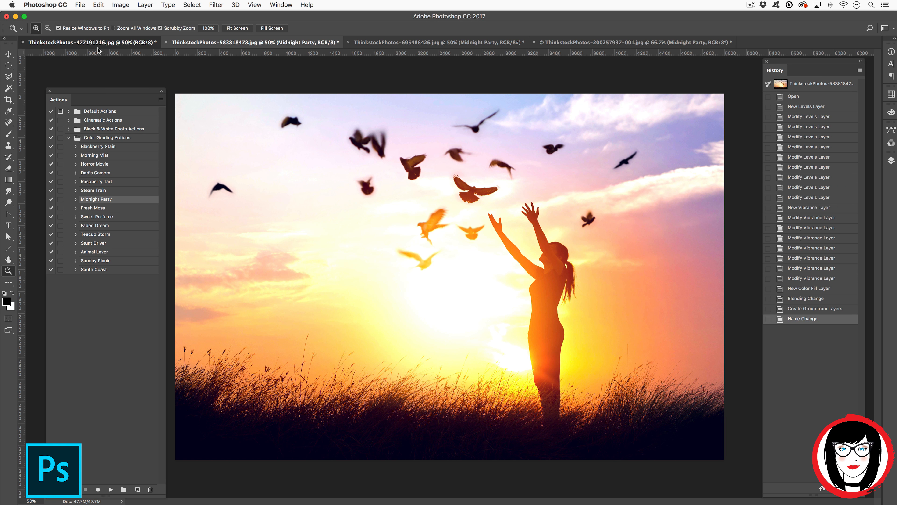
click(111, 489)
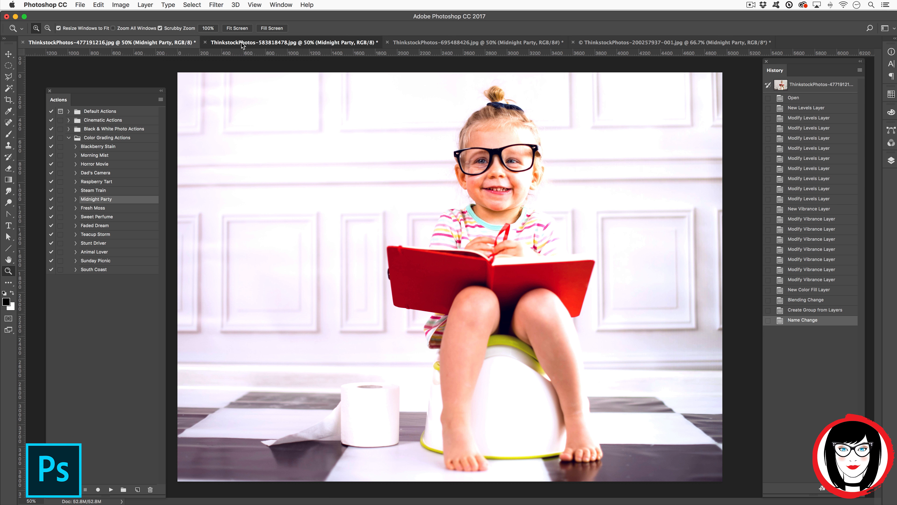
click(241, 43)
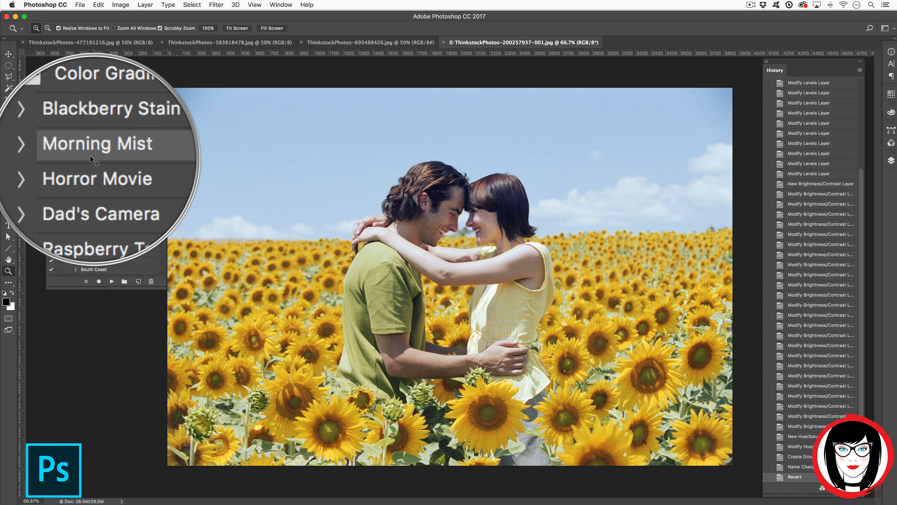
Play the Morning Mist action on the couple, Ferris wheel, sunset silhouette and child photos.
click(111, 281)
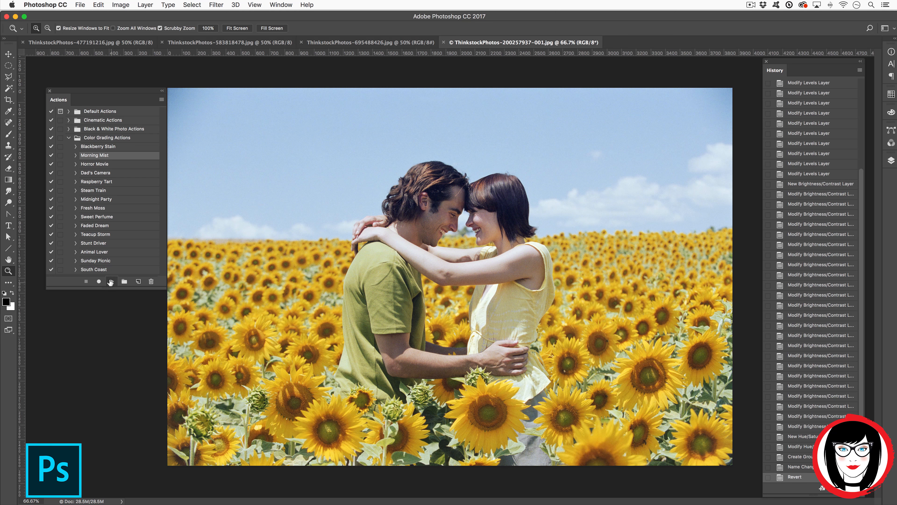
click(348, 43)
click(110, 281)
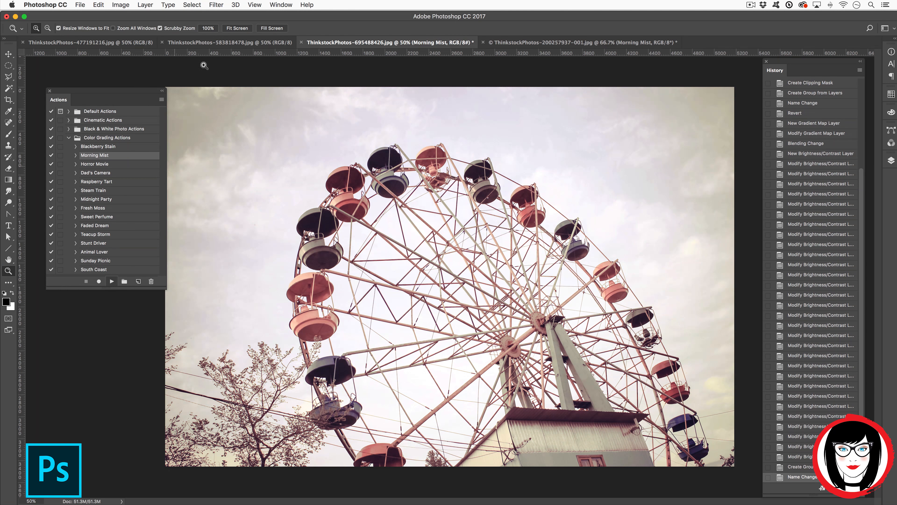
click(211, 46)
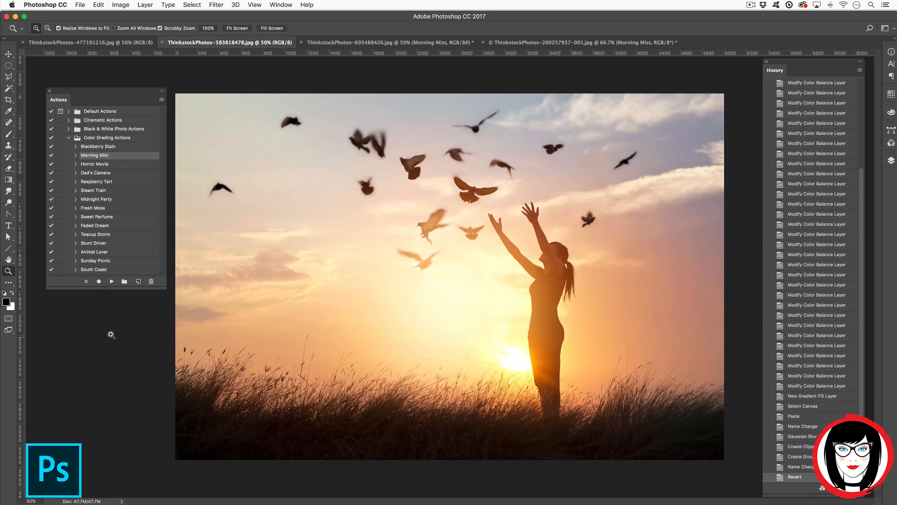
click(112, 281)
click(107, 43)
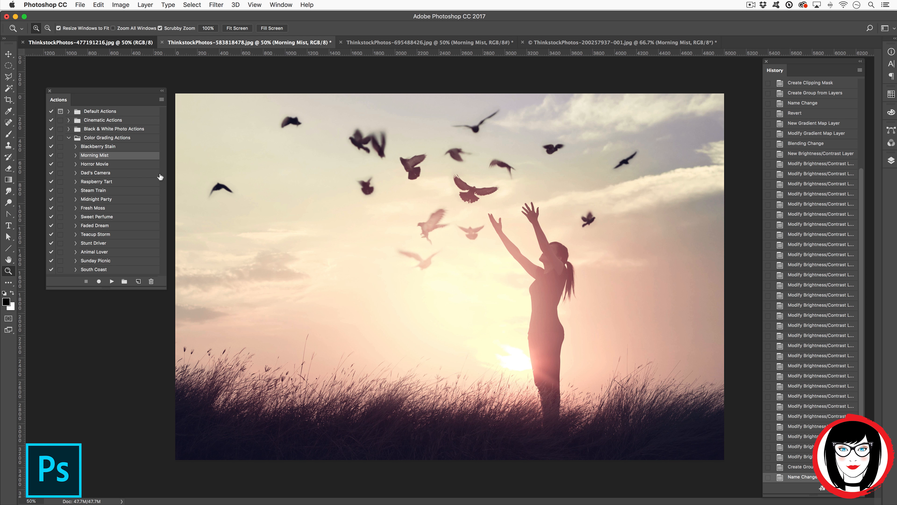
click(112, 281)
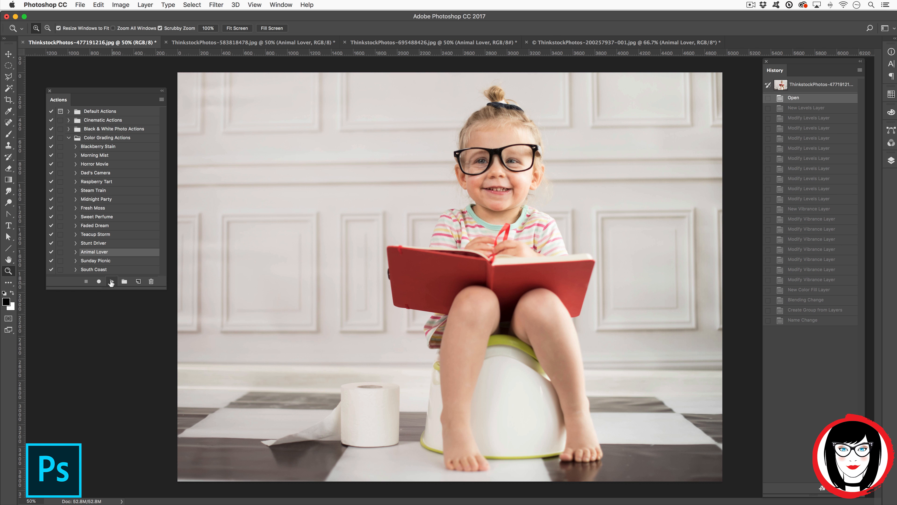
Play the Animal Lover action on the child photo and switch to the photo of the couple.
click(111, 281)
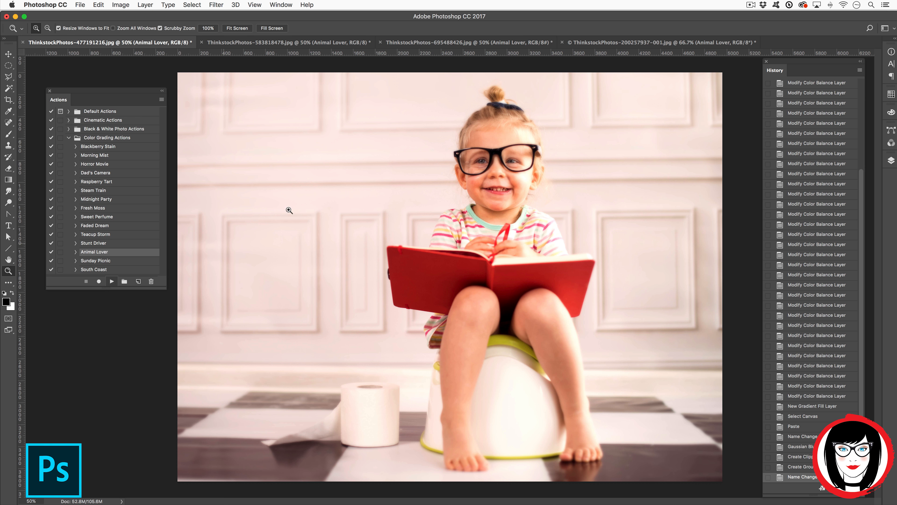
click(616, 46)
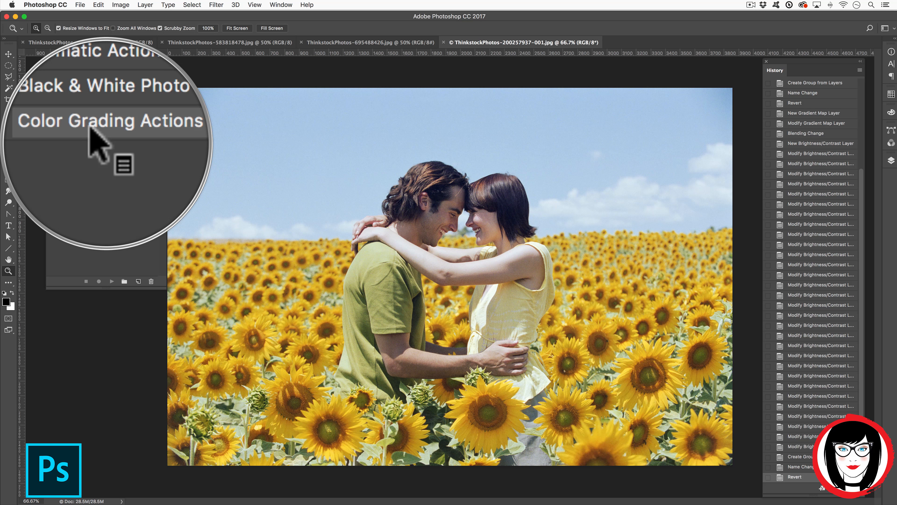
Delete the Color Grading Actions set and load it back from its .atn actions file.
drag(106, 137, 151, 282)
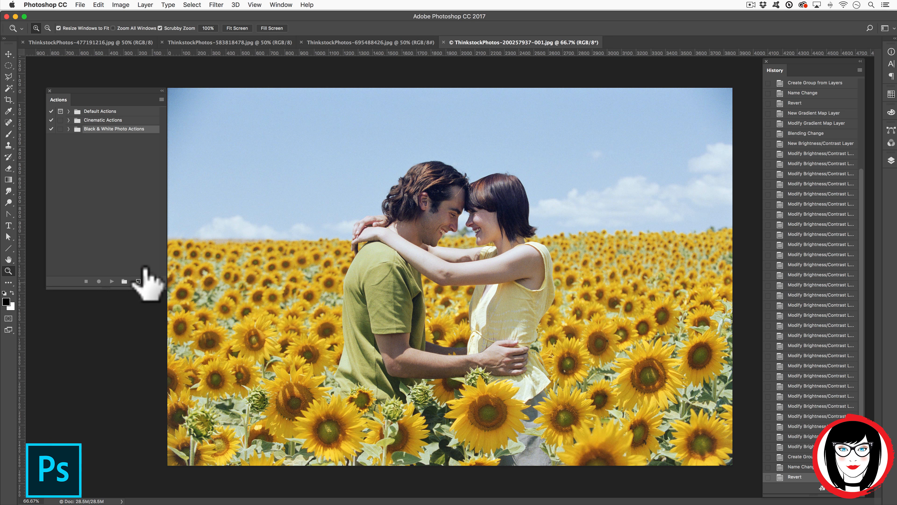
click(161, 99)
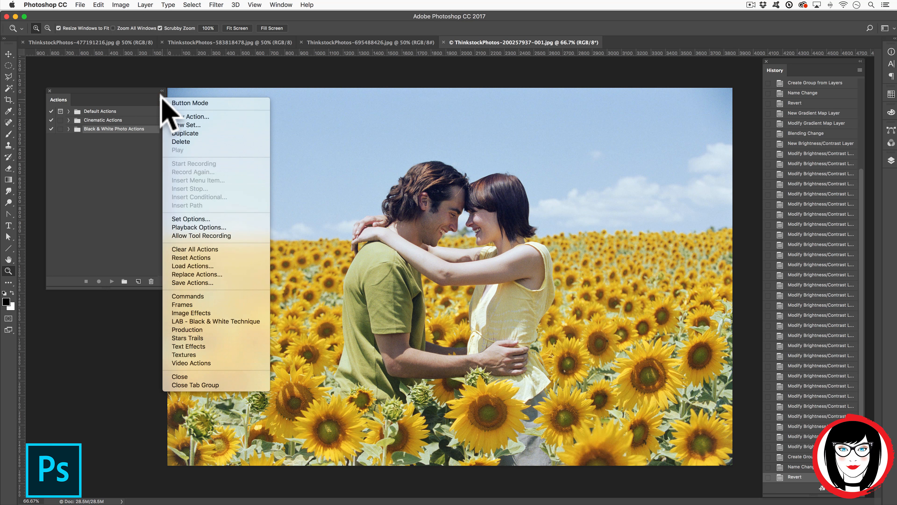
click(162, 99)
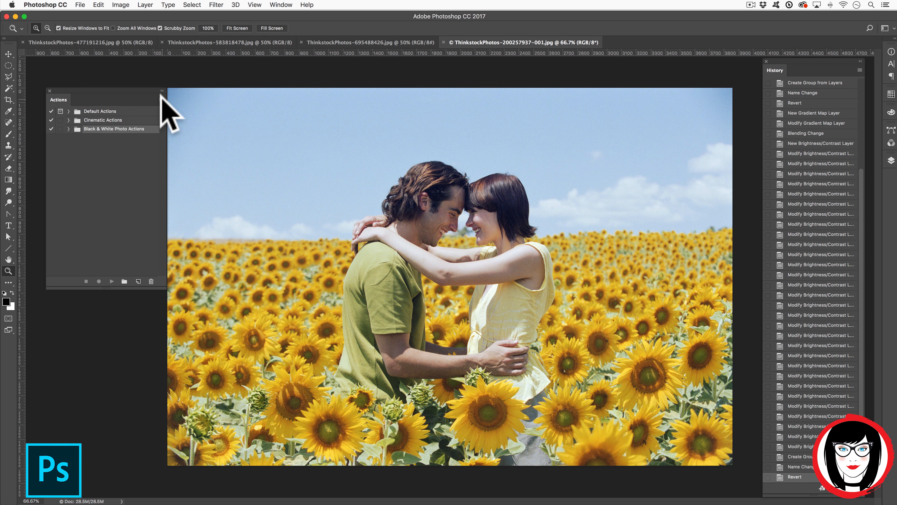
click(161, 98)
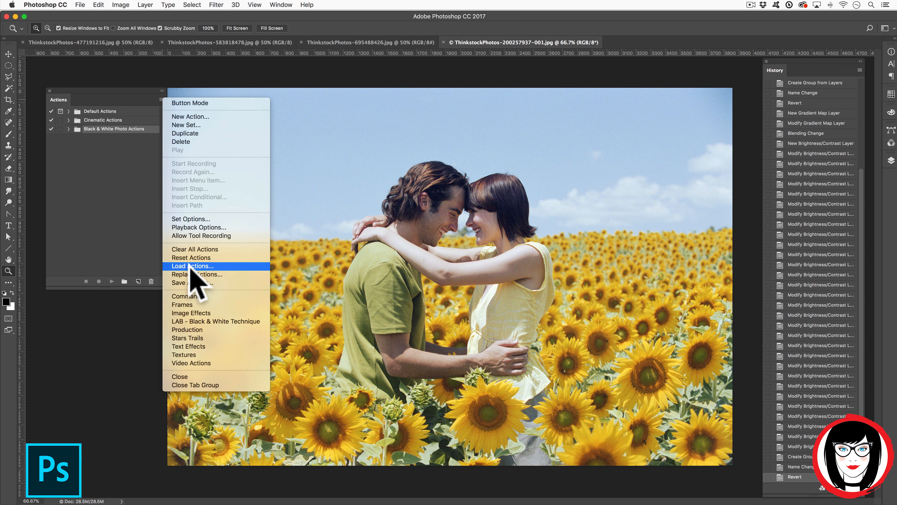
click(190, 268)
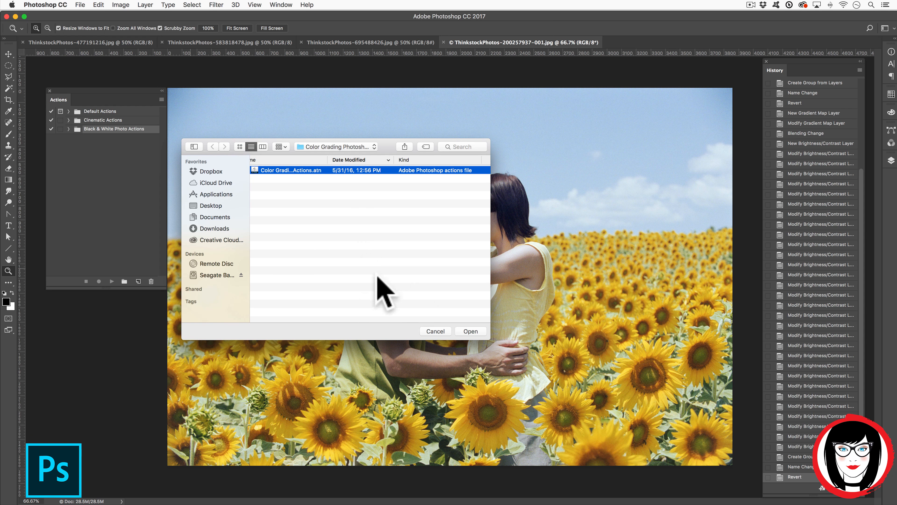
click(463, 332)
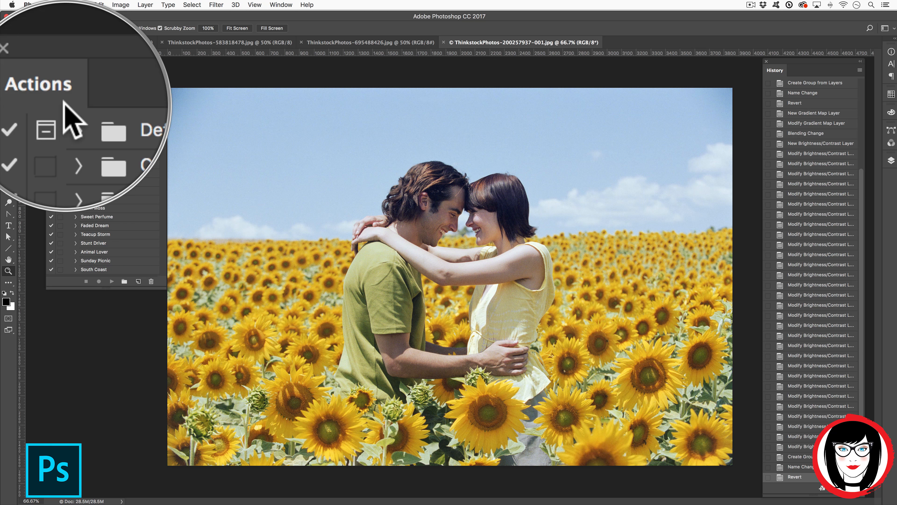
Close the Actions panel and show it again.
click(50, 90)
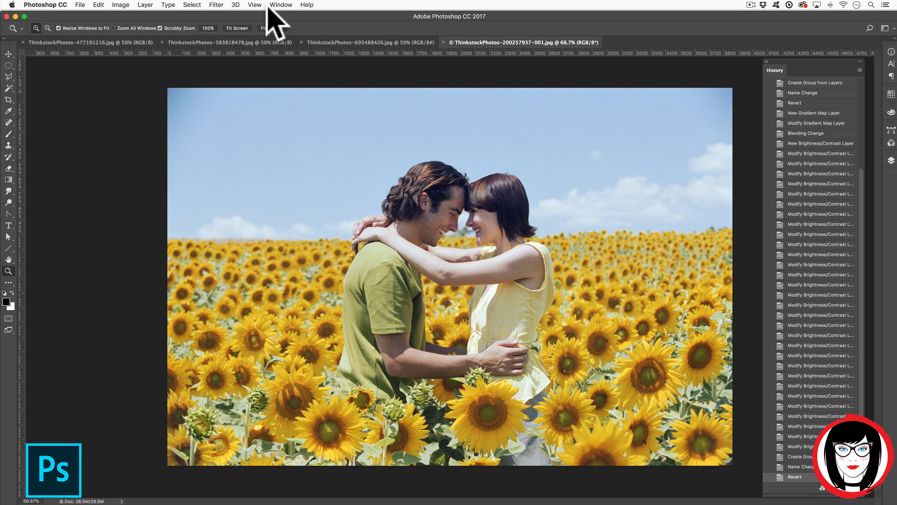
click(281, 5)
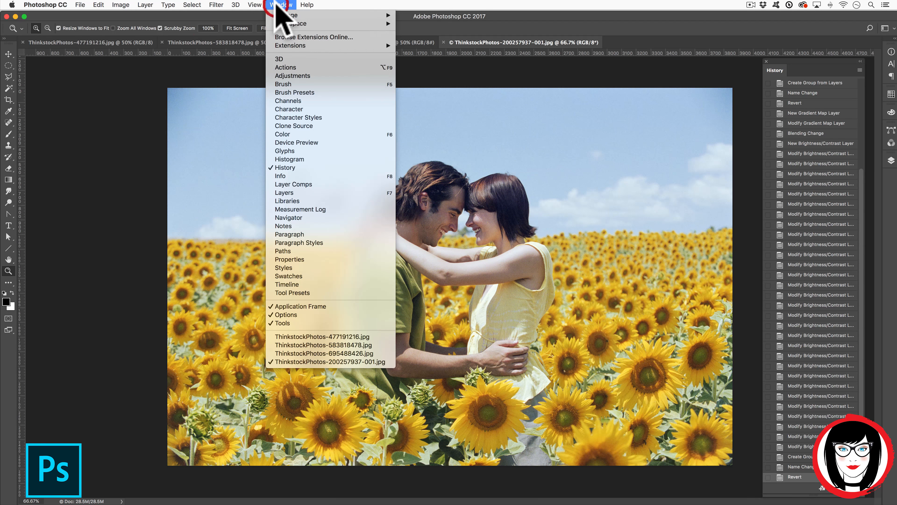
click(281, 70)
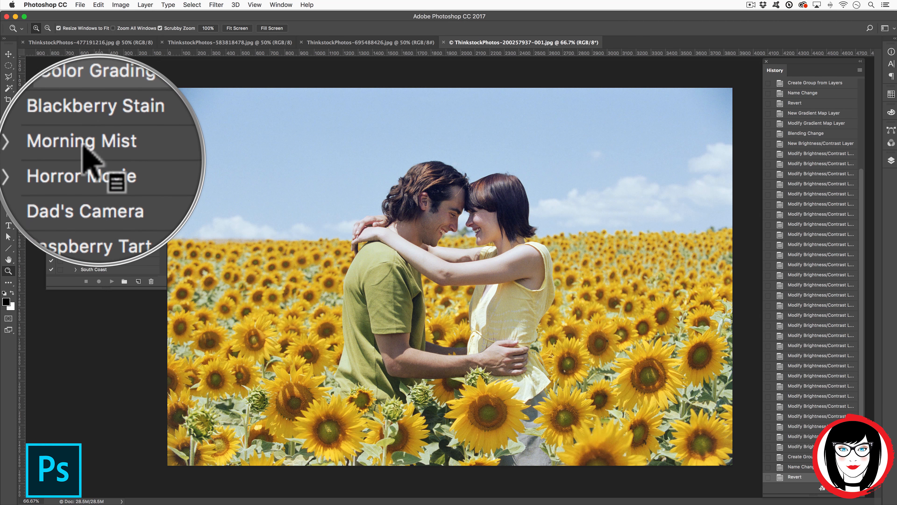
Play the Faded Dream action on the couple, Ferris wheel, sunset silhouette and child photos.
click(98, 224)
click(112, 281)
click(318, 42)
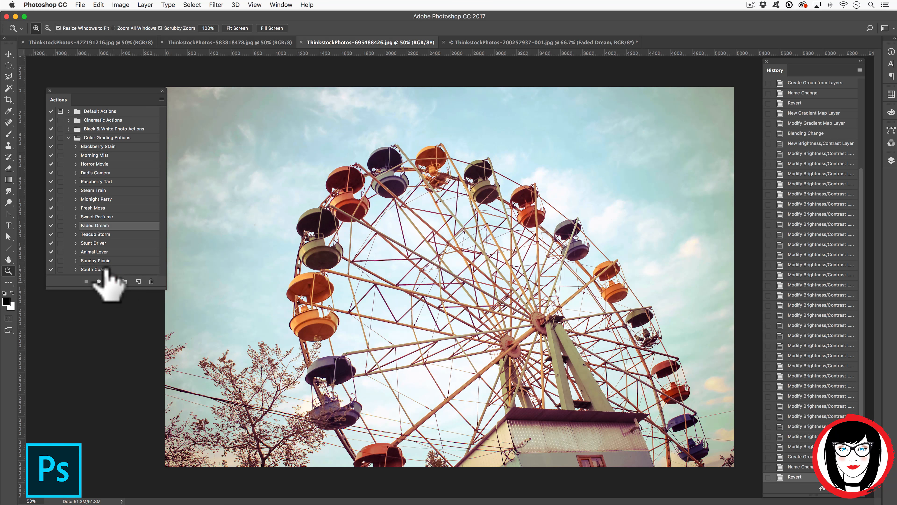
click(112, 281)
click(218, 42)
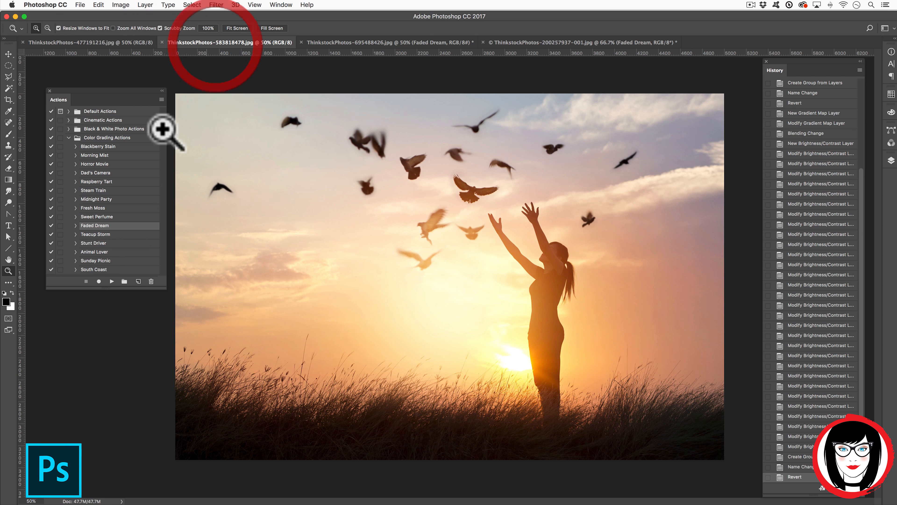
click(111, 281)
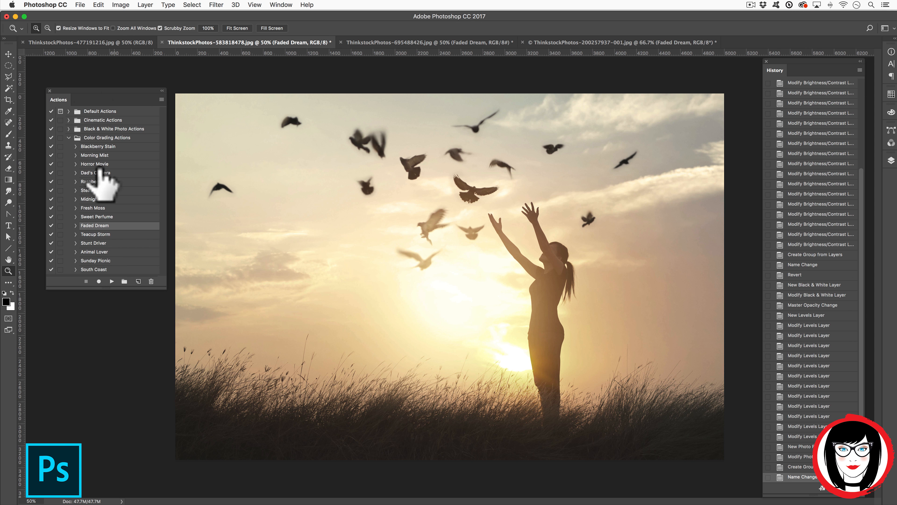
click(88, 43)
click(112, 281)
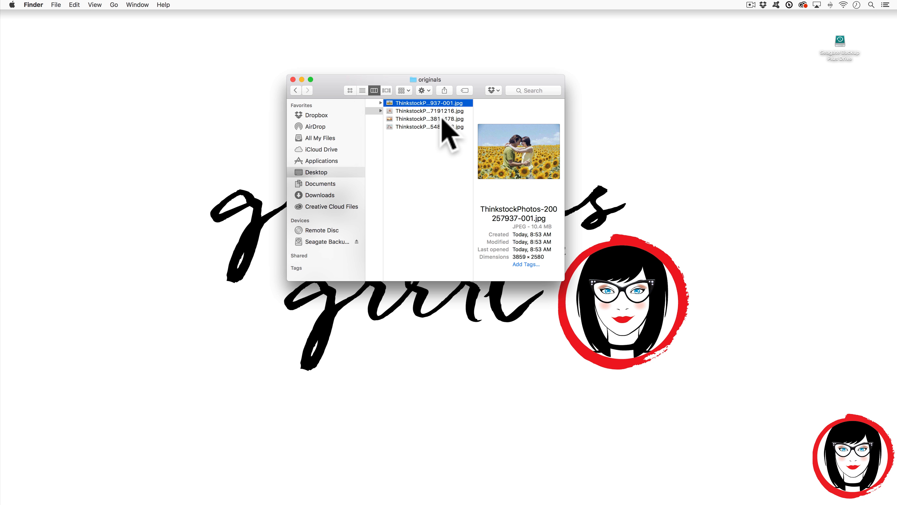
Switch to Finder and preview the first three photos in the originals folder.
key(Down)
key(Down)
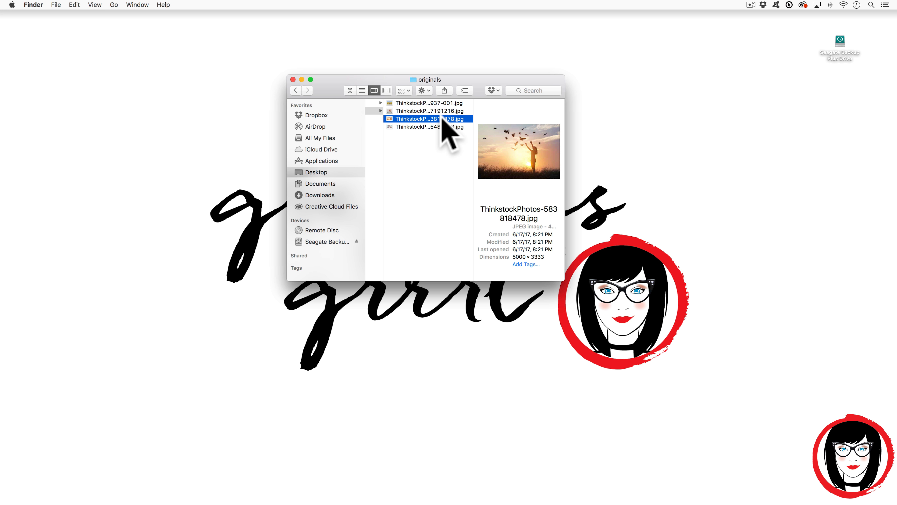
key(Up)
key(Up)
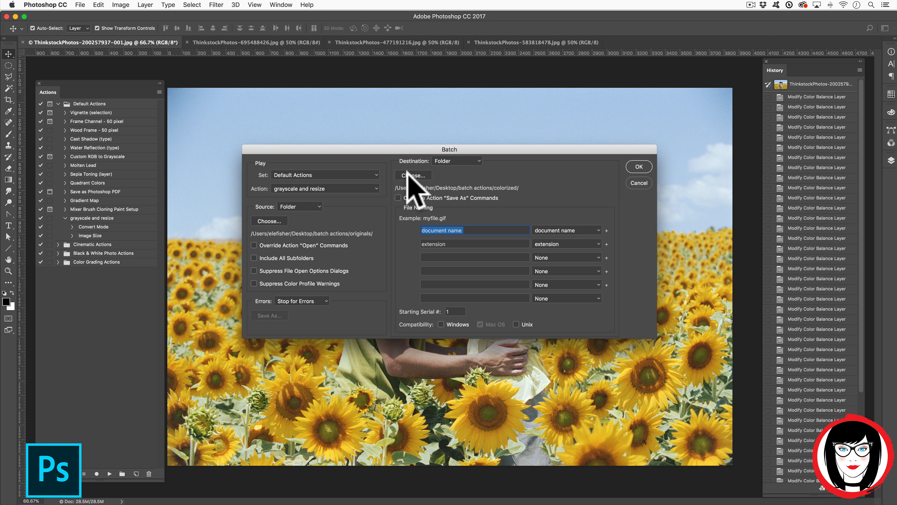
Choose the originals folder in the batch's folder selection.
click(409, 177)
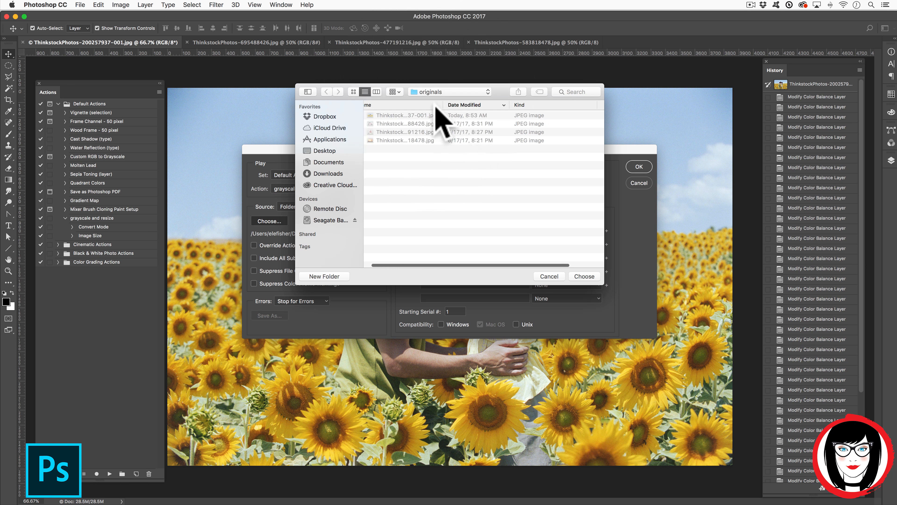
click(584, 276)
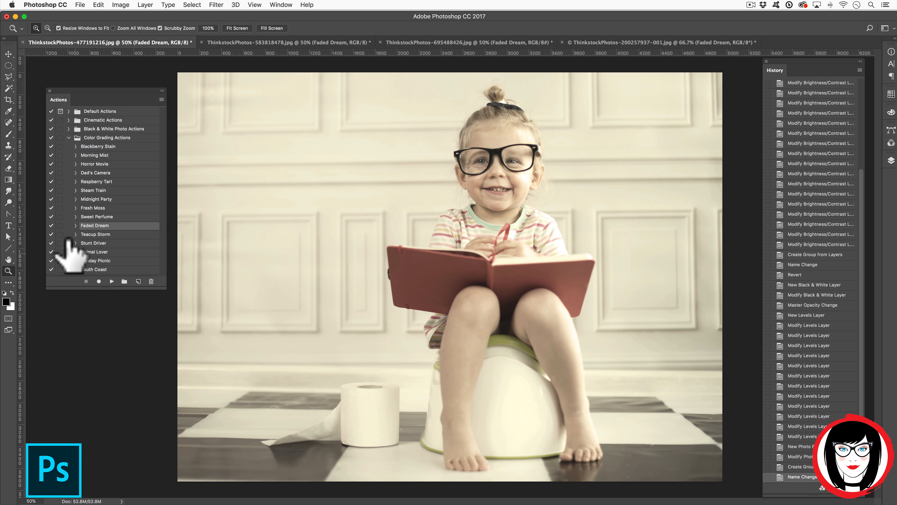
Enlarge the Actions panel and revert the couple photo to its saved version.
drag(157, 287, 156, 469)
click(660, 42)
click(80, 5)
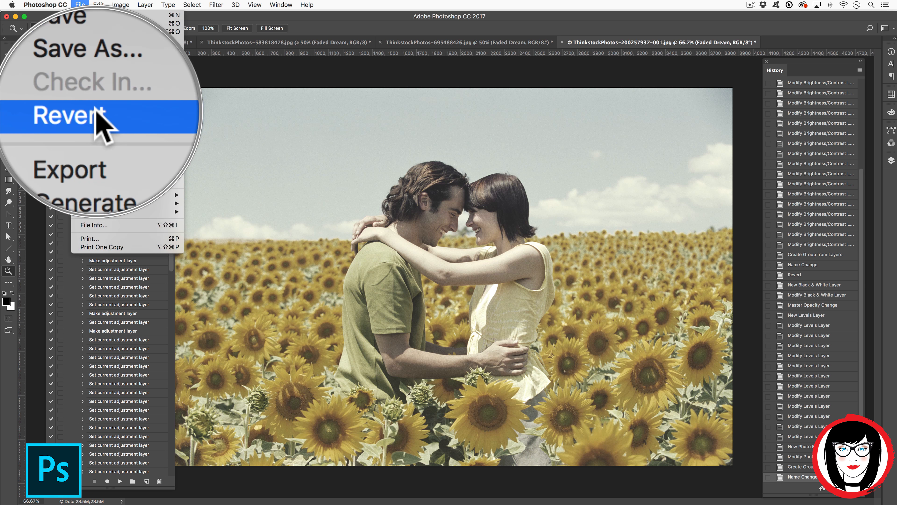
click(101, 112)
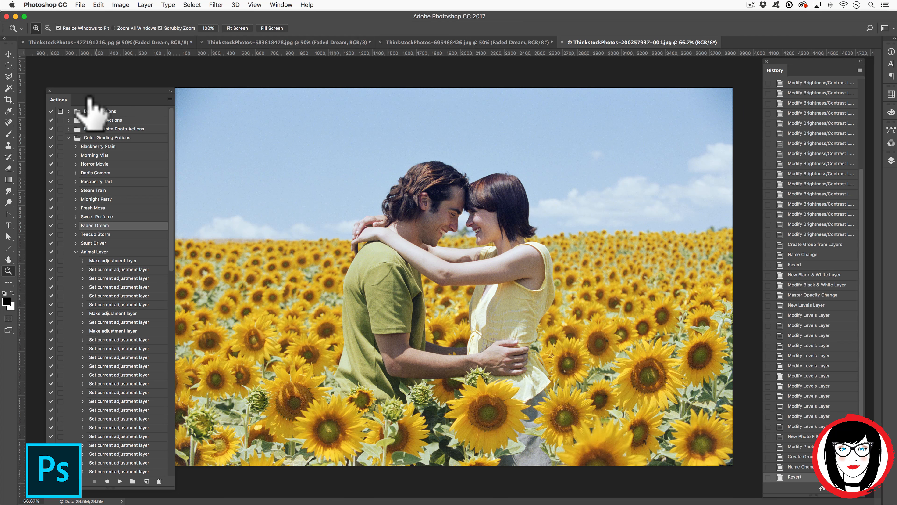
Play the Animal Lover action from the Color Grading Actions set on the couple photo.
scroll(107, 251, down, 5)
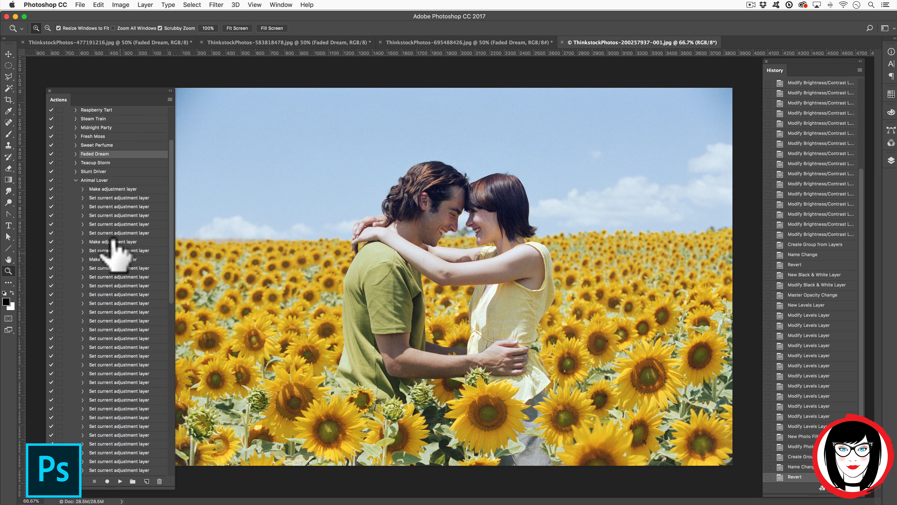
drag(100, 187, 106, 288)
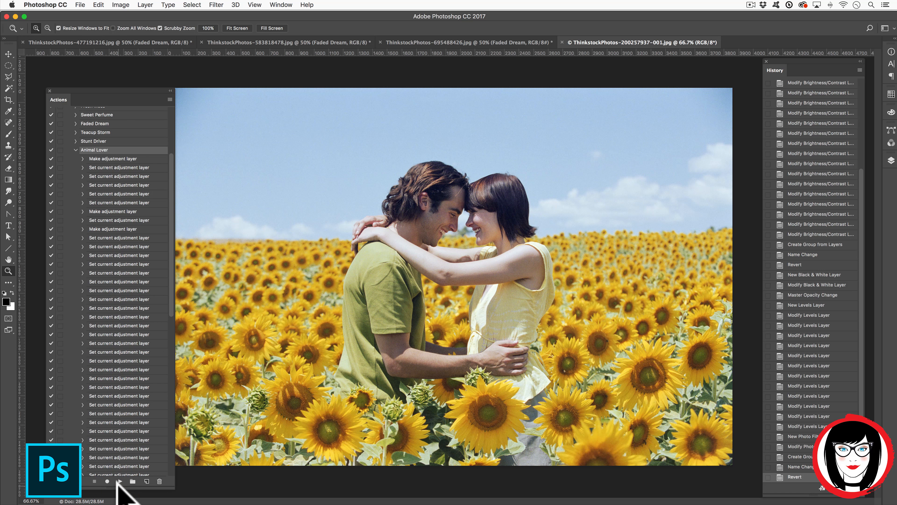
click(120, 481)
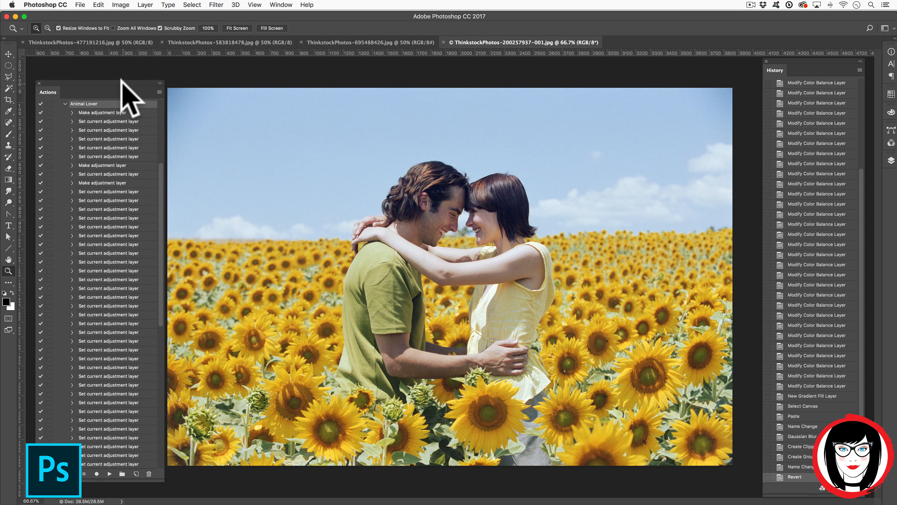
Collapse the Animal Lover action and set up a batch that plays grayscale and resize from the Default Actions set.
click(65, 104)
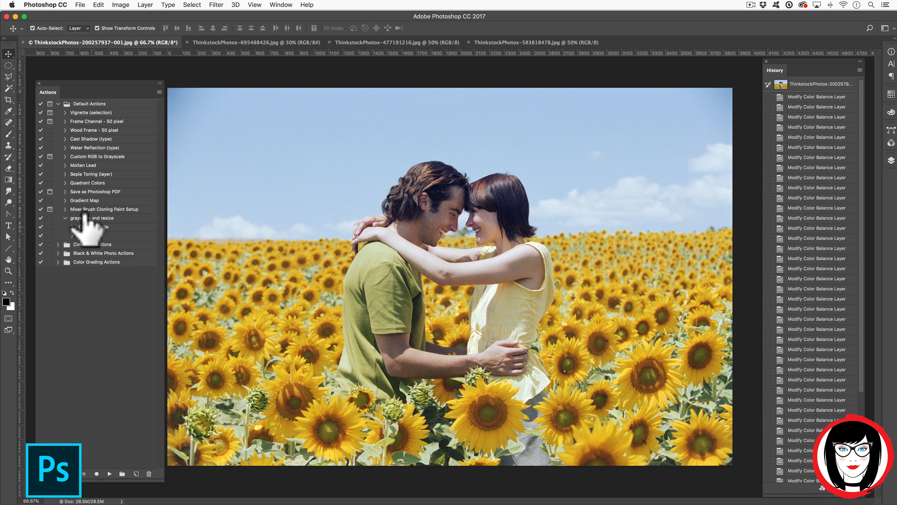
click(80, 5)
mouse_move(86, 194)
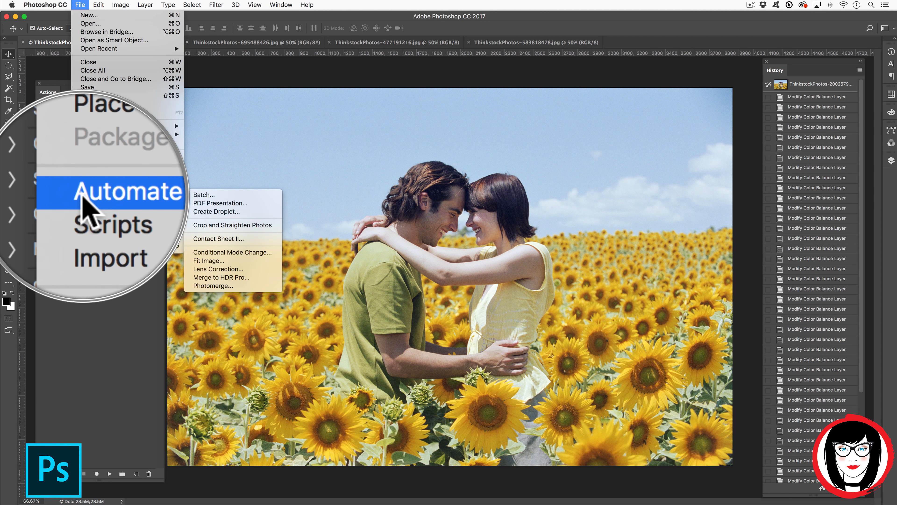
click(209, 195)
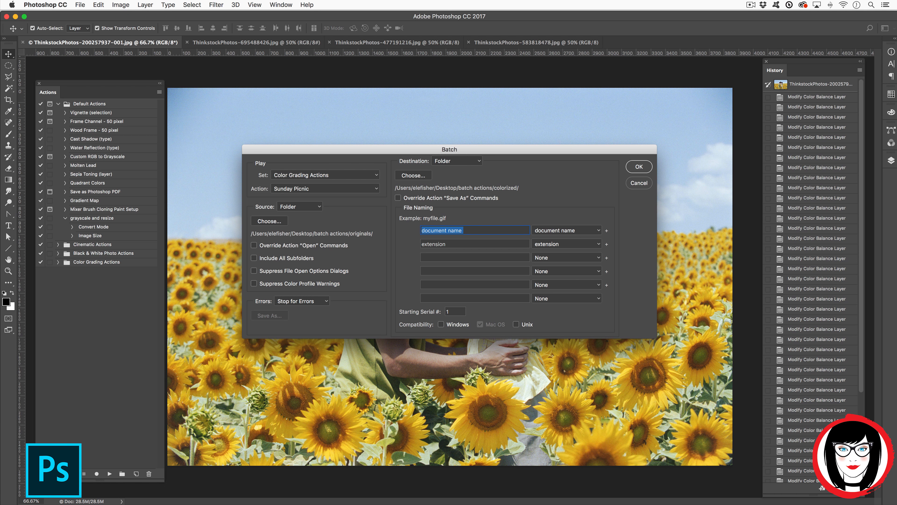
click(324, 174)
click(293, 151)
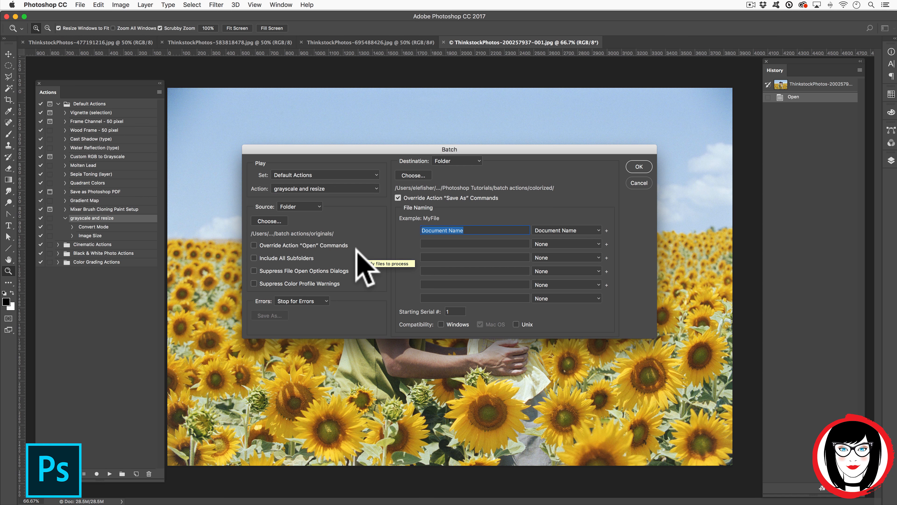
Set the batch's error handling to Stop for Errors.
click(356, 248)
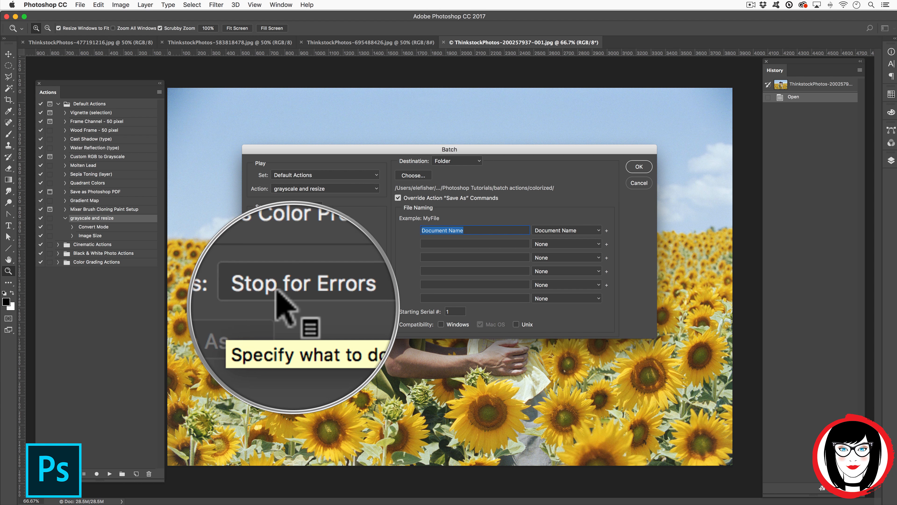
click(292, 305)
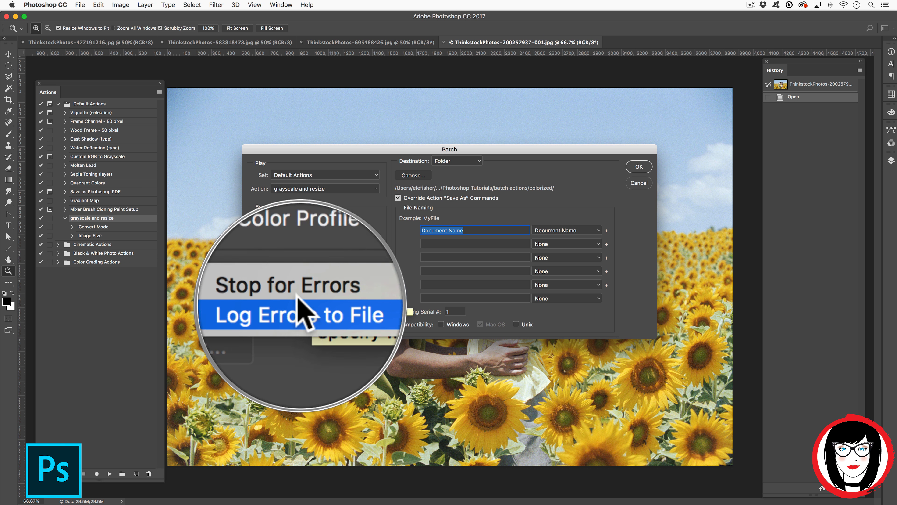
click(295, 301)
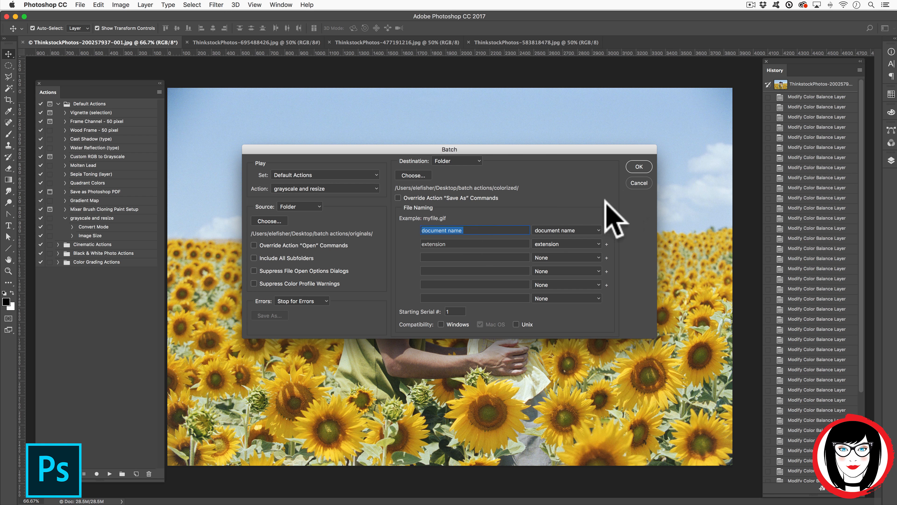
Run the batch and save the processed photos as JPEGs at quality 12, Maximum.
click(639, 166)
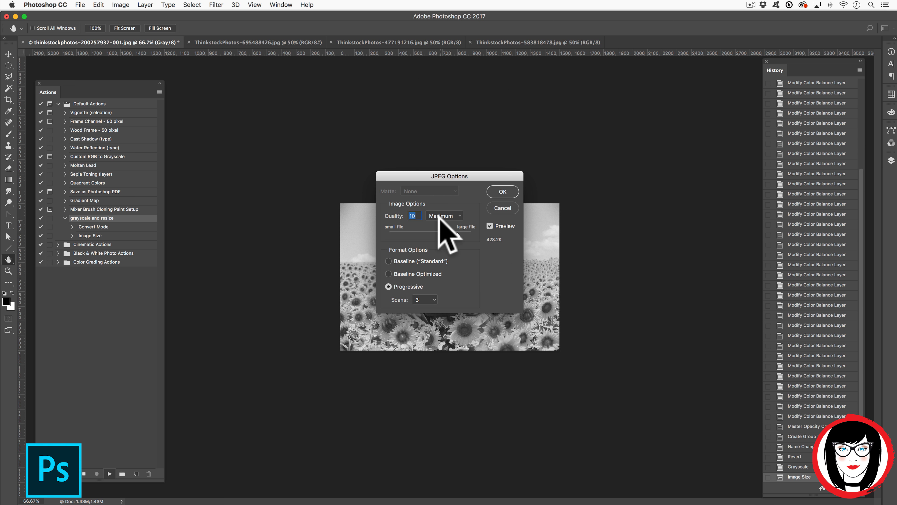
drag(457, 233, 469, 232)
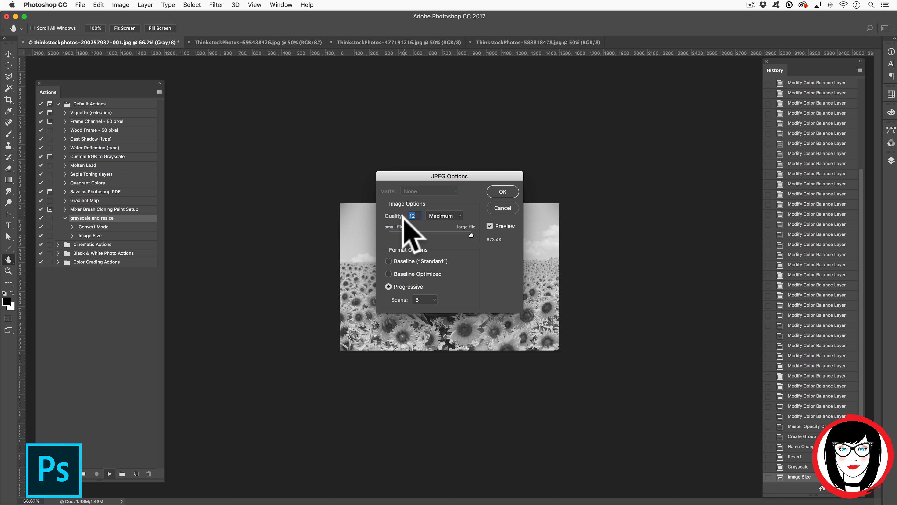
click(503, 191)
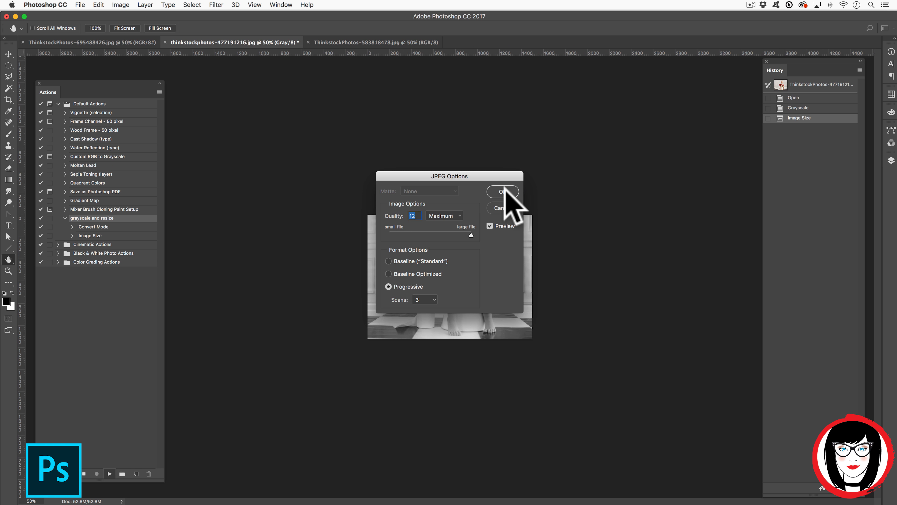
click(505, 188)
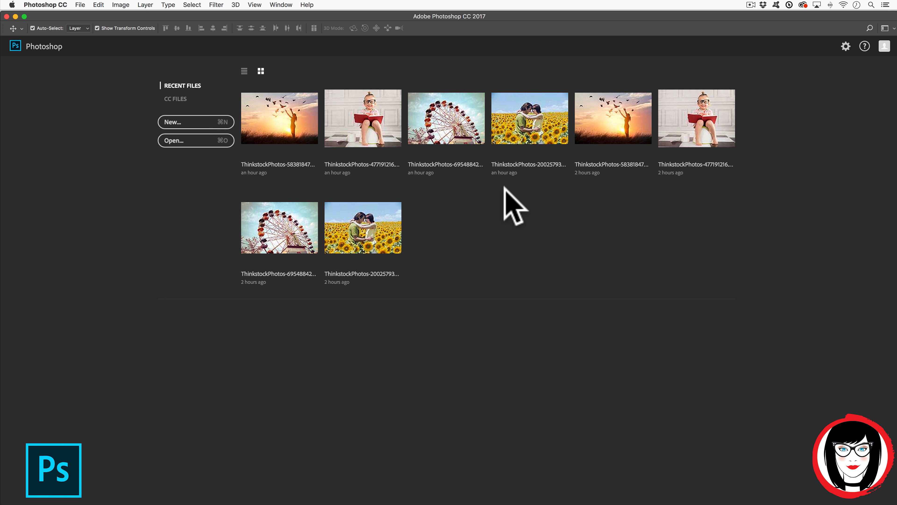
Switch to Finder and expand the originals and colorized folders inside batch actions.
click(370, 123)
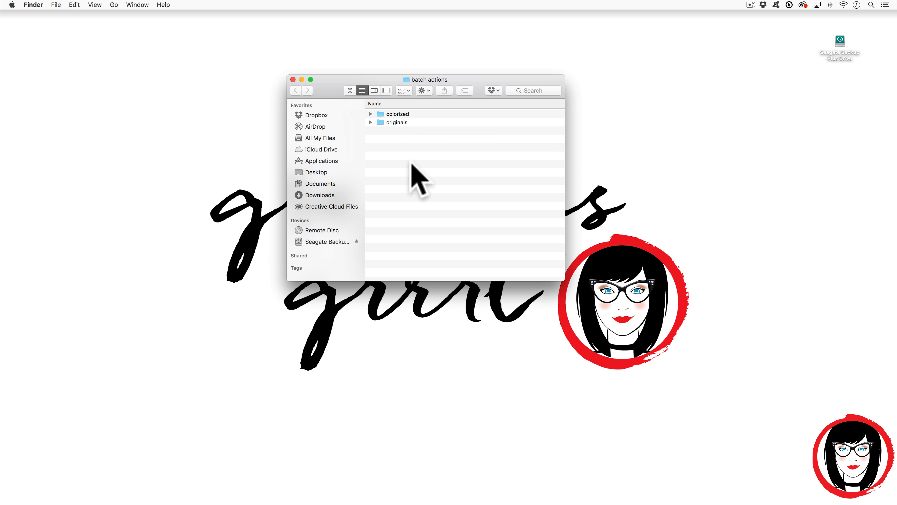
click(396, 128)
click(371, 122)
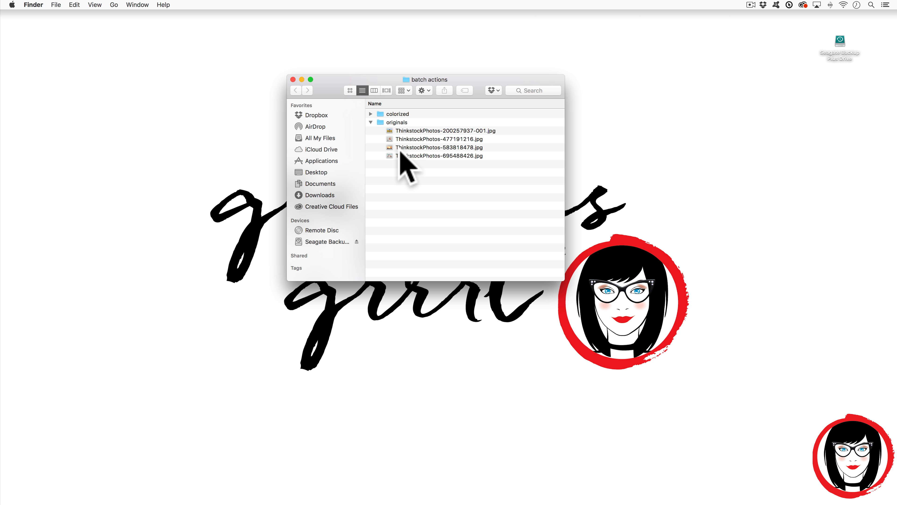
click(371, 114)
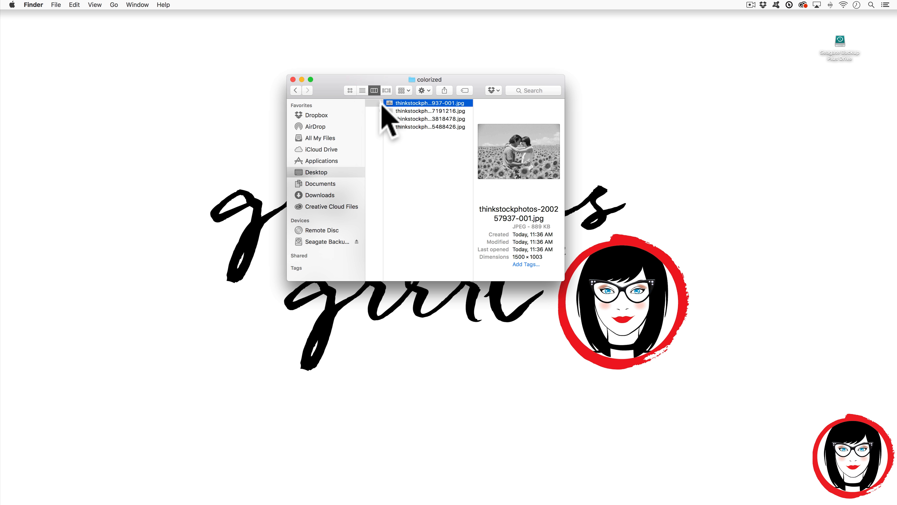
Preview the processed photos in the colorized folder and compare them with the photos in the originals folder.
key(Down)
key(Down)
key(Down)
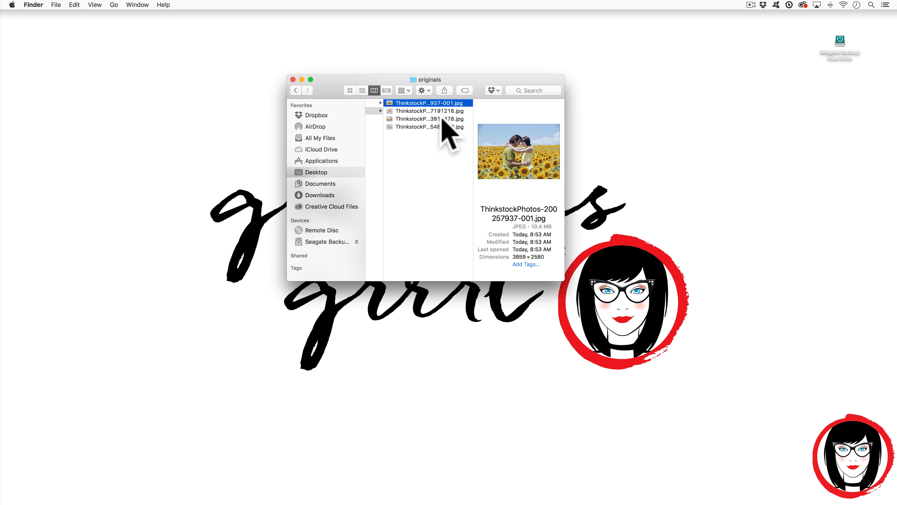
key(Down)
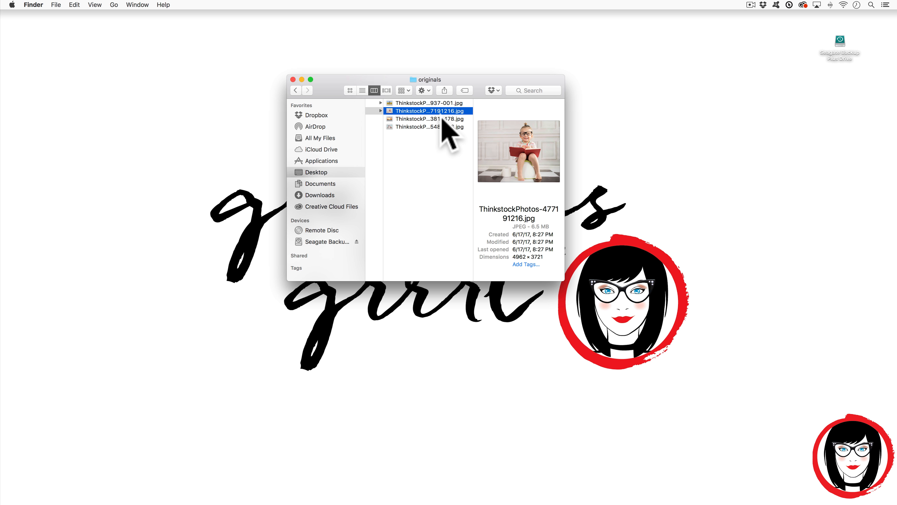
key(Down)
key(Down)
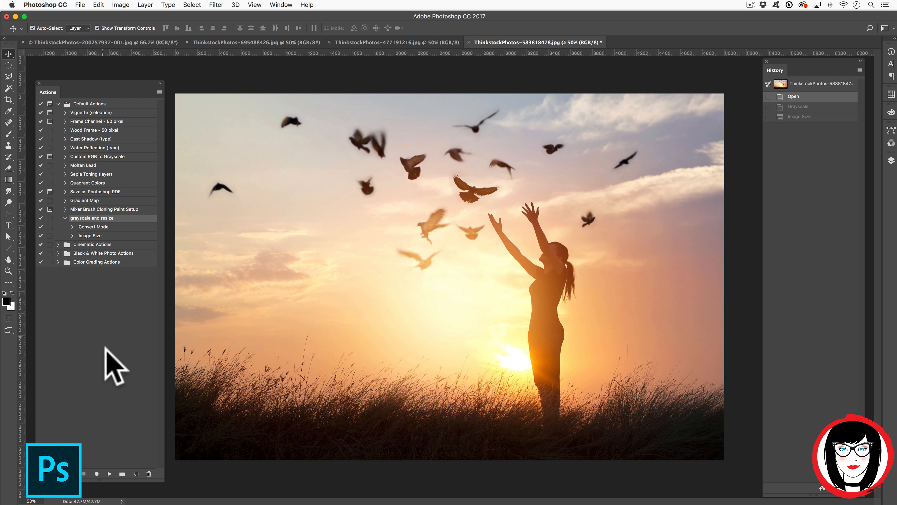
Switch back to Photoshop, play the grayscale and resize action on the sunset silhouette photo, and open the Batch settings.
click(110, 474)
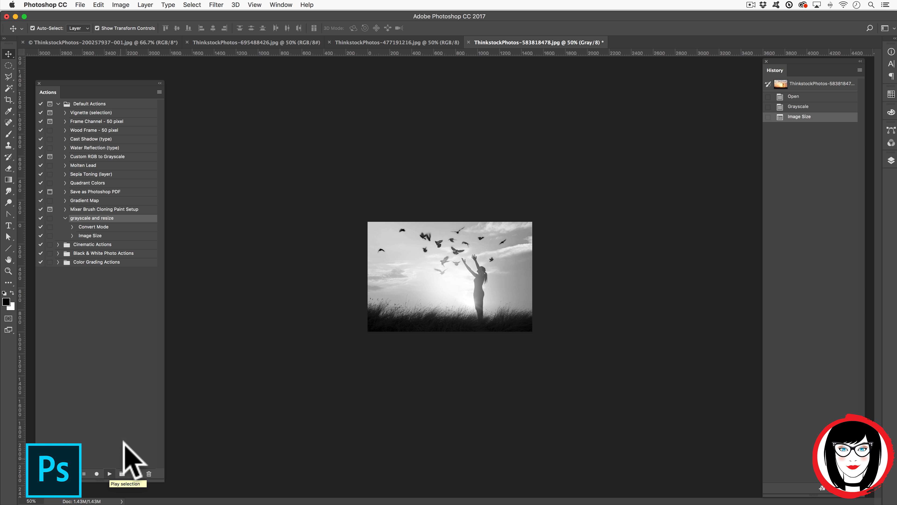
click(80, 5)
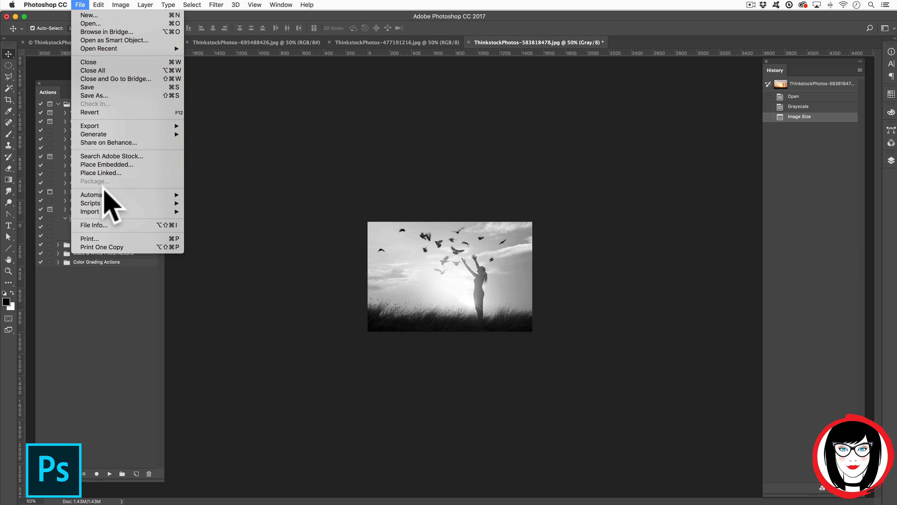
mouse_move(106, 195)
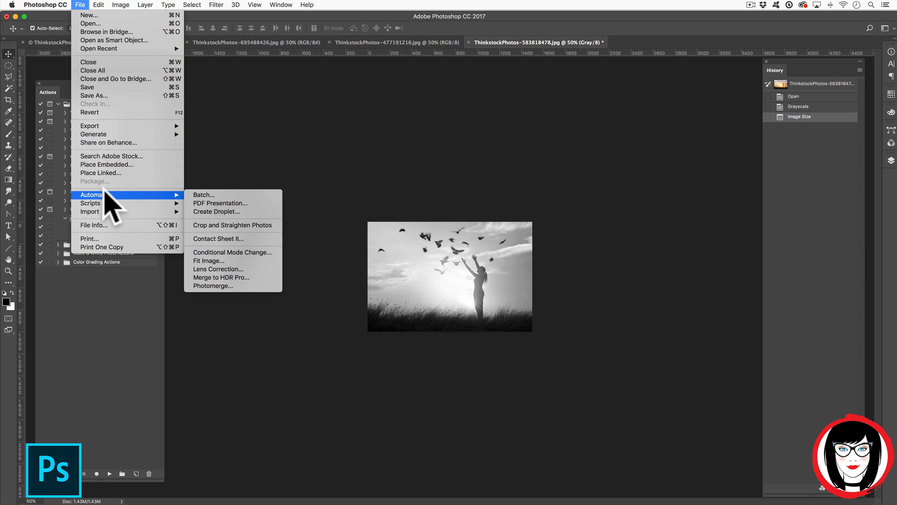
click(203, 196)
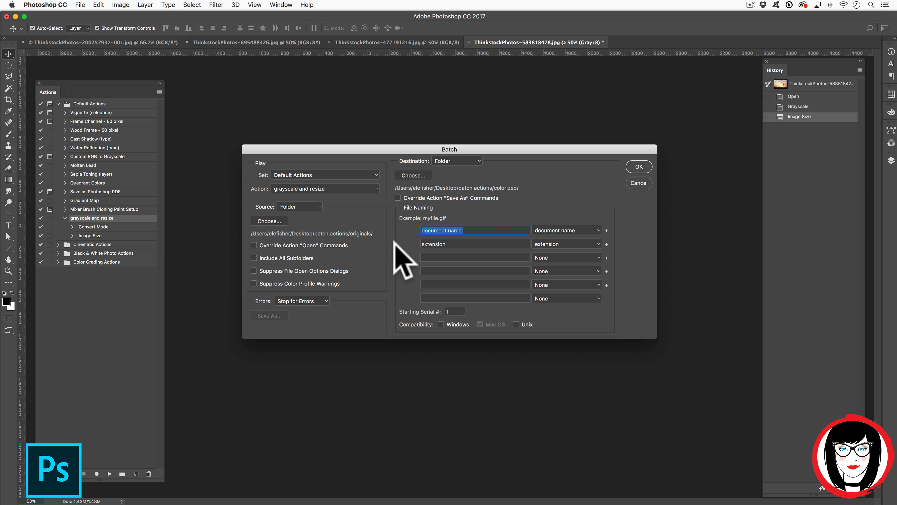